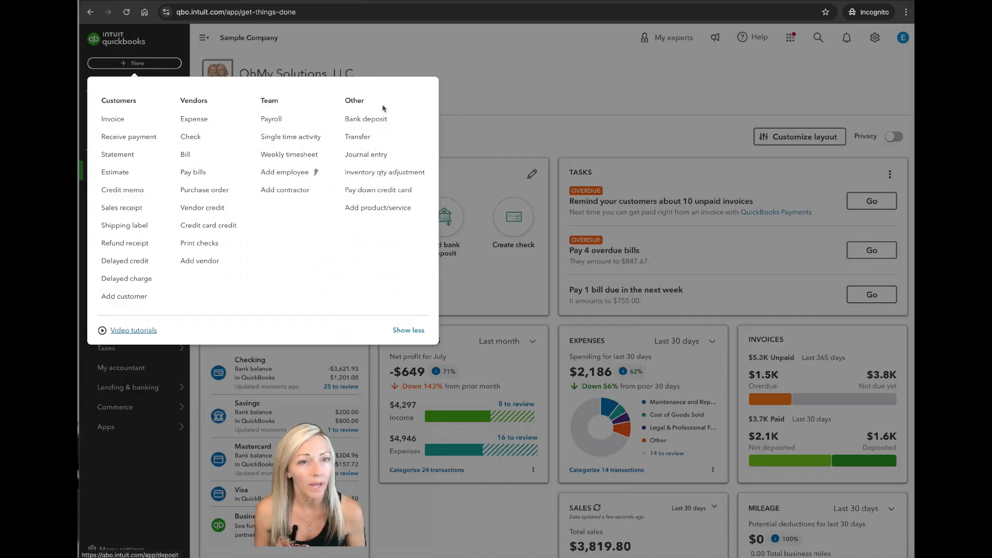
Open the customer list and start a new customer record
click(471, 54)
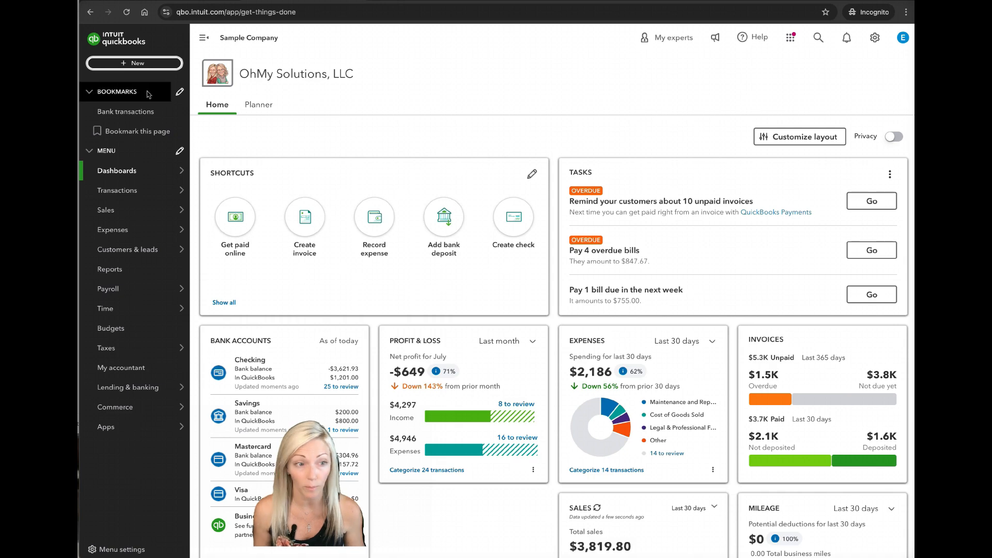
mouse_move(153, 253)
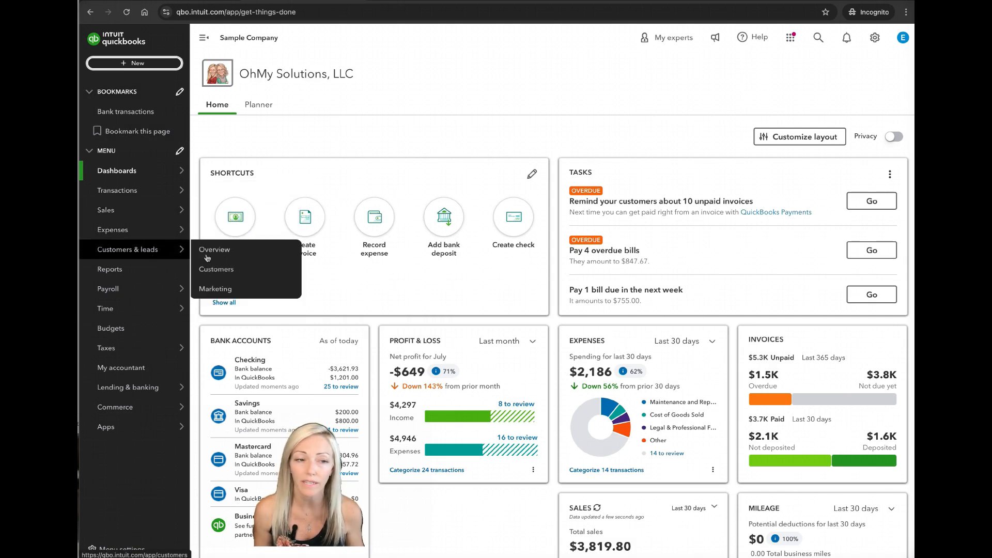
click(217, 270)
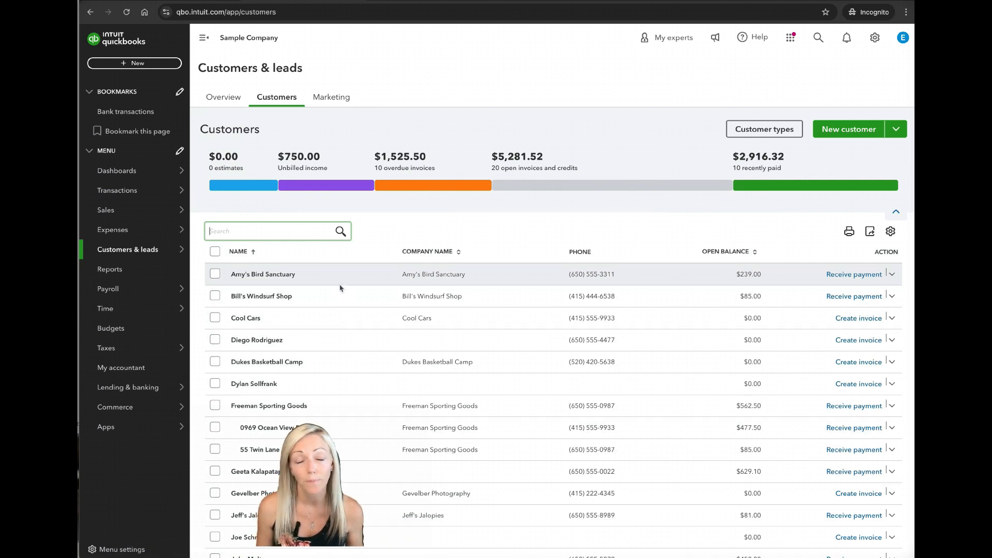
click(842, 133)
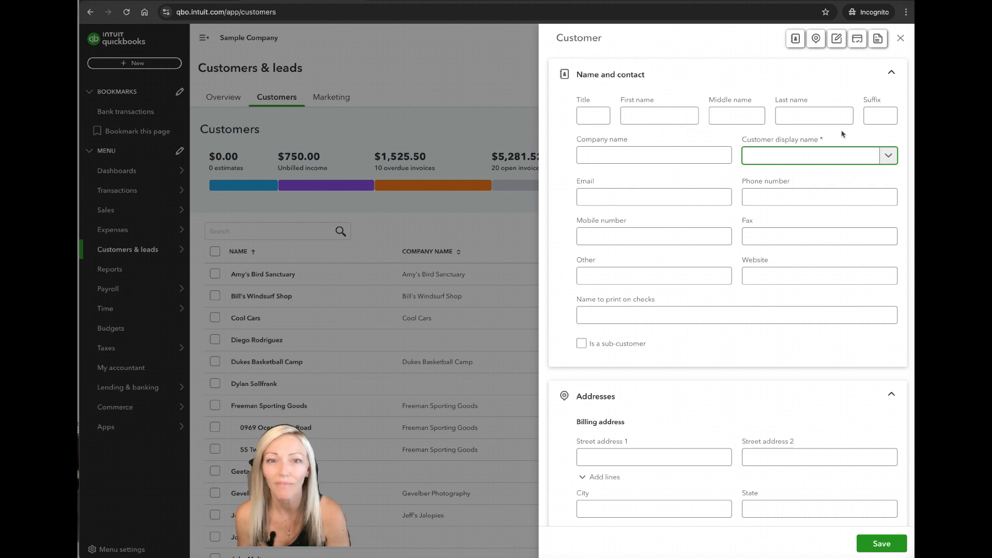
Enter the customer's first name and last name in the new record
click(682, 112)
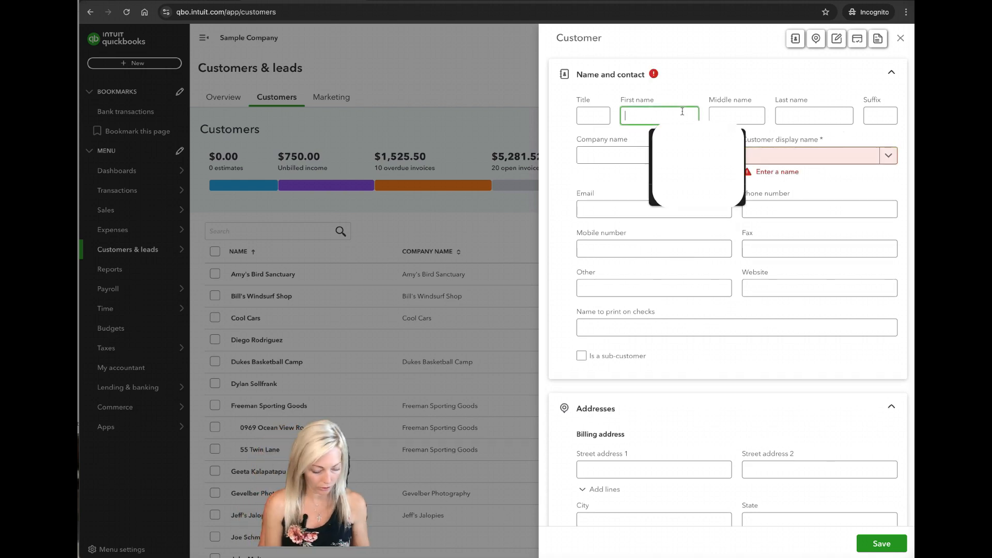
key(Tab)
key(Tab)
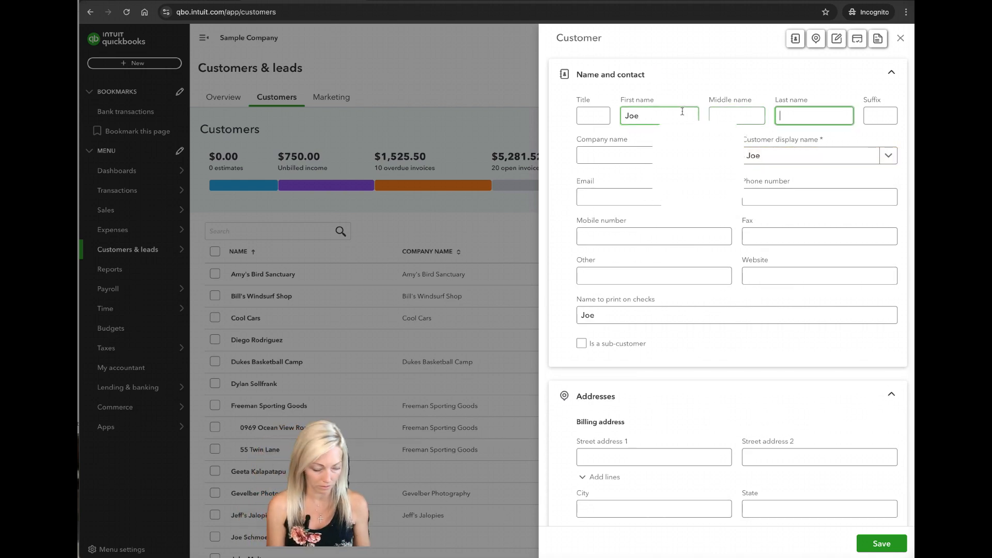
key(Tab)
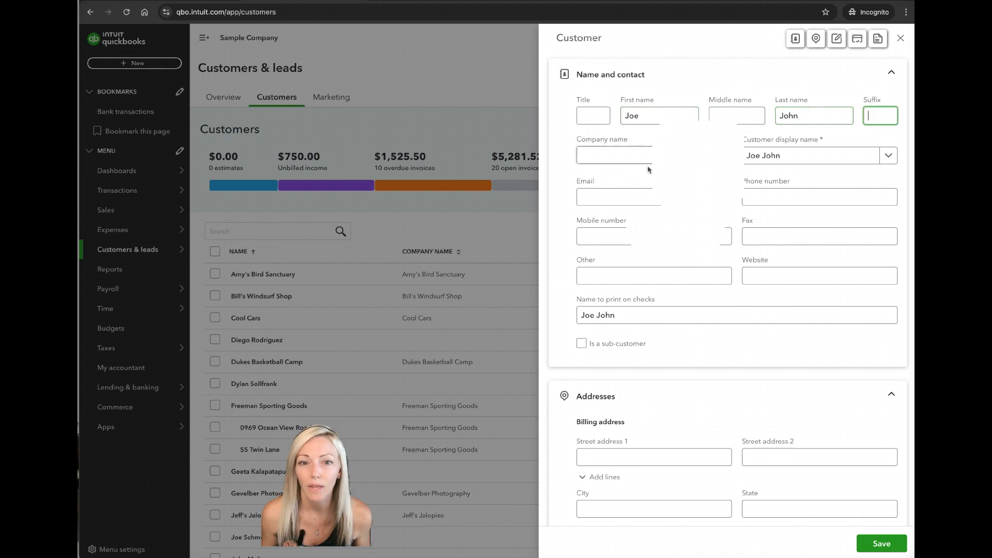
Fill in the customer's e-mail address and mobile number
click(634, 194)
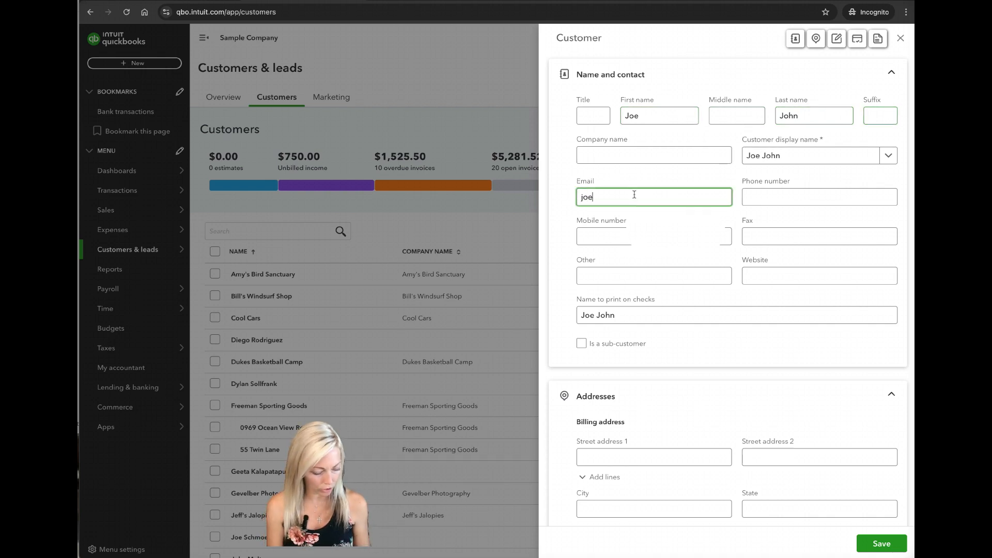
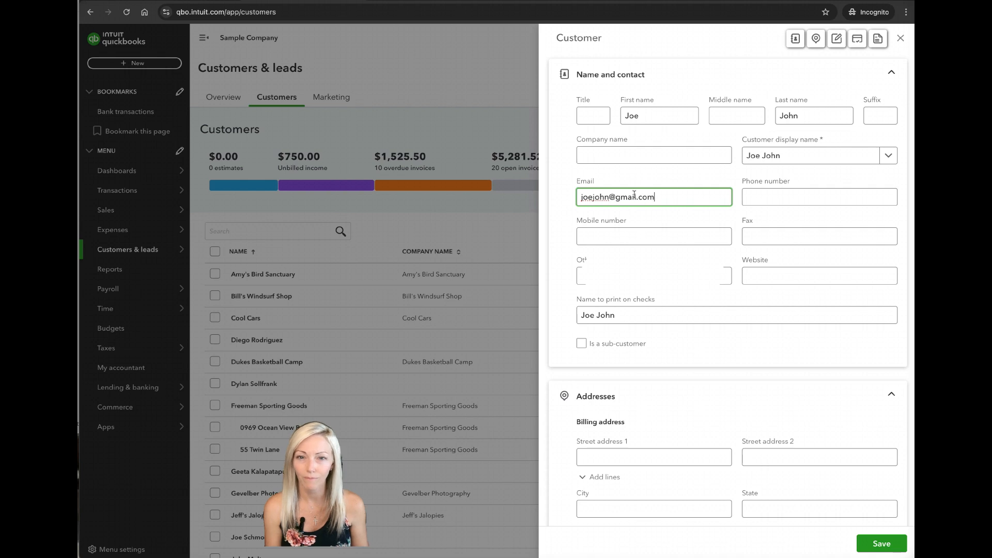
key(Tab)
key(Tab)
text(555)
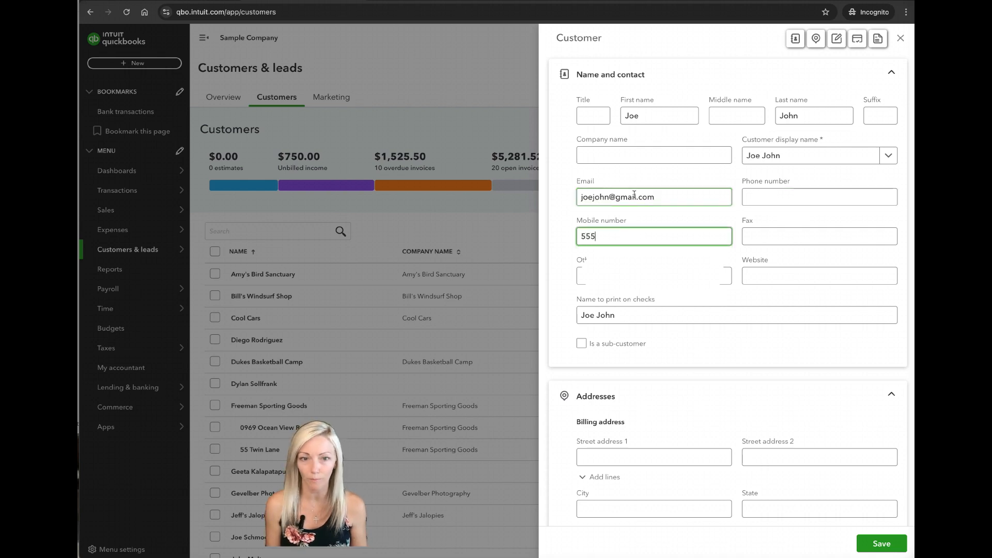
text(-555-5555)
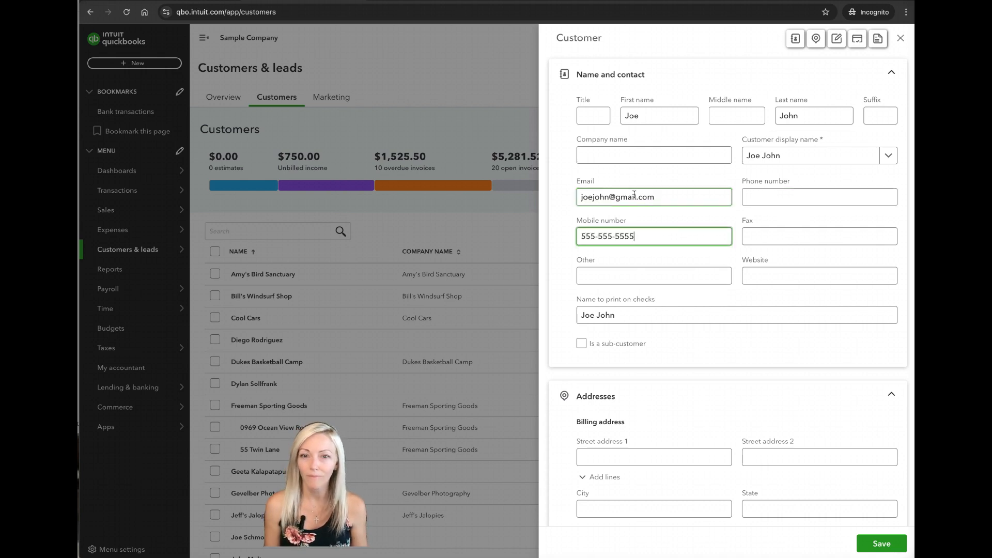
key(Tab)
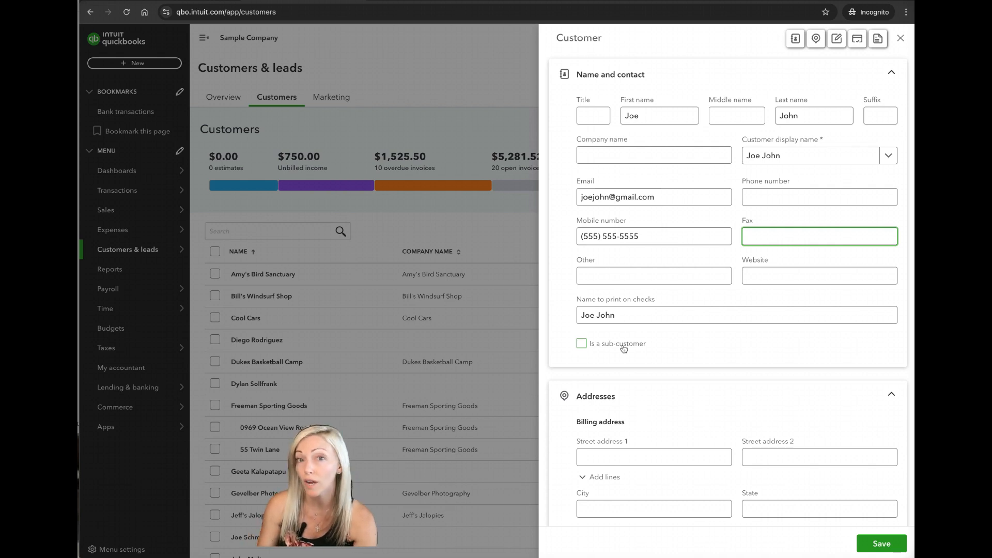
click(582, 343)
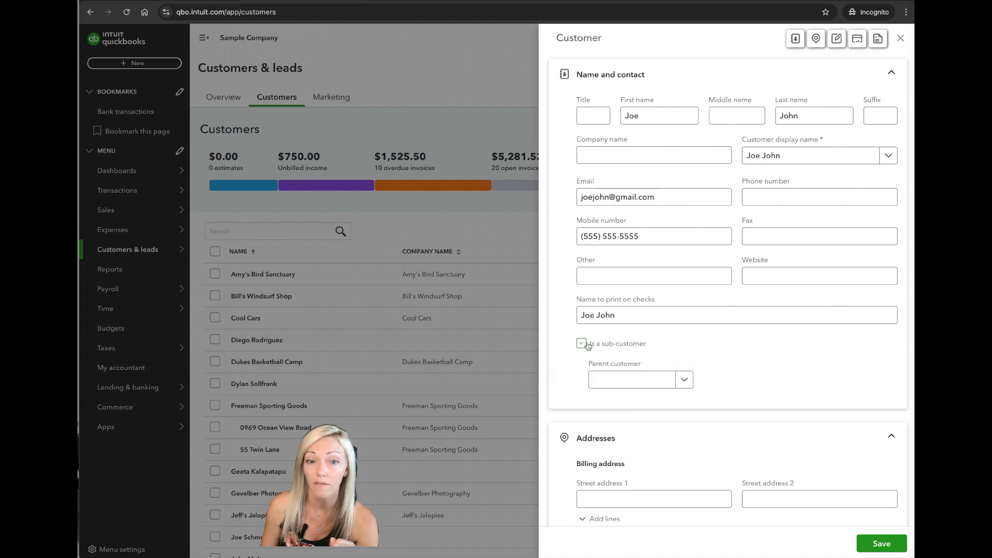
click(682, 380)
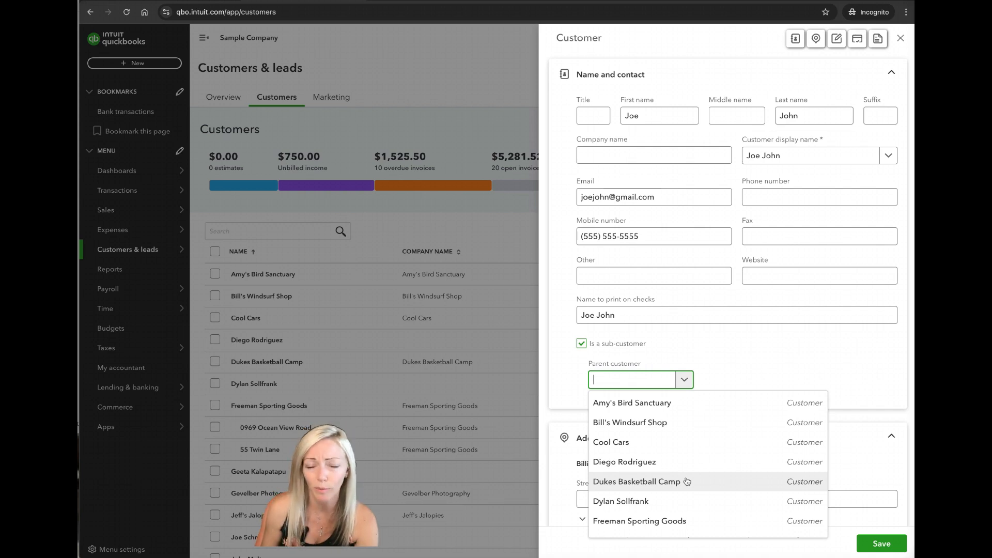
click(706, 351)
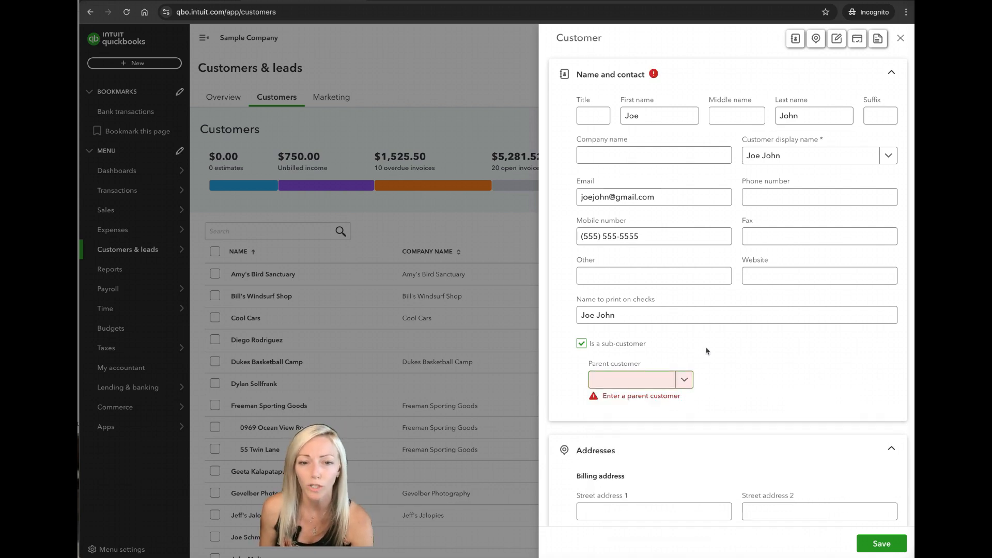
click(581, 345)
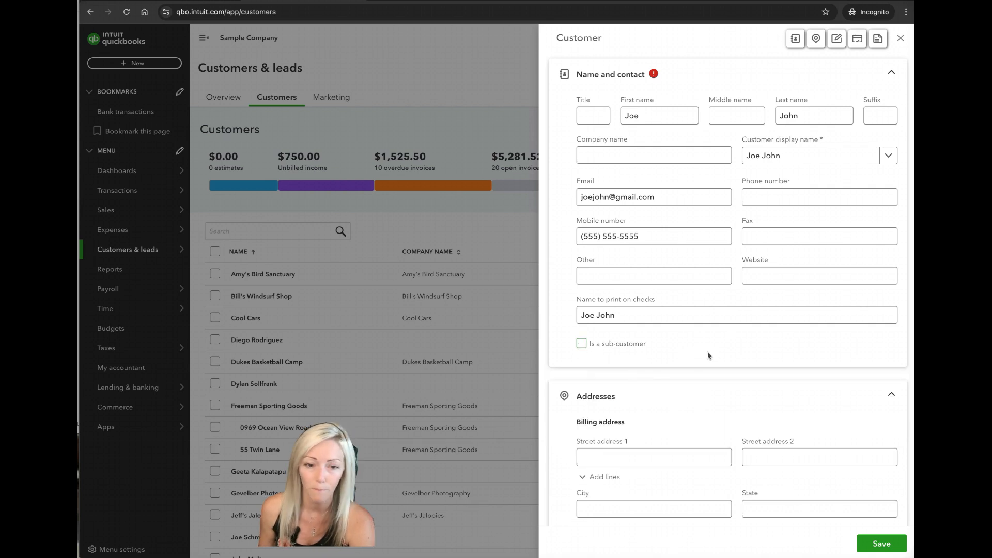
scroll(746, 361, down, 5)
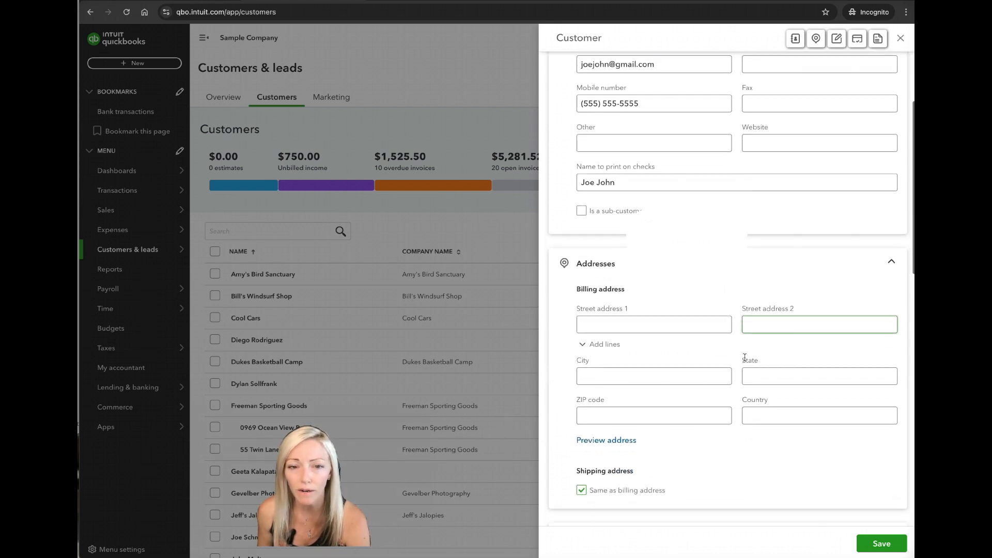
click(616, 208)
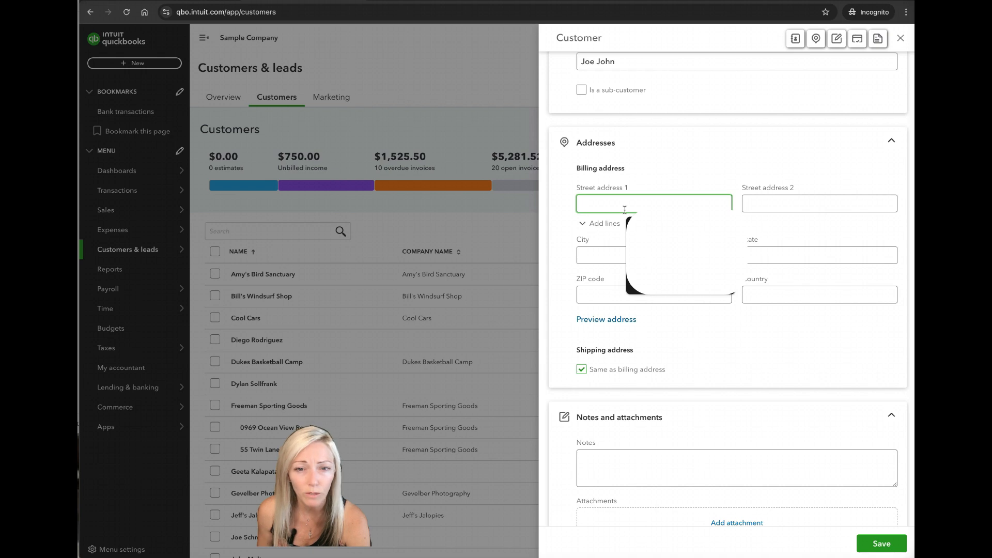
click(665, 180)
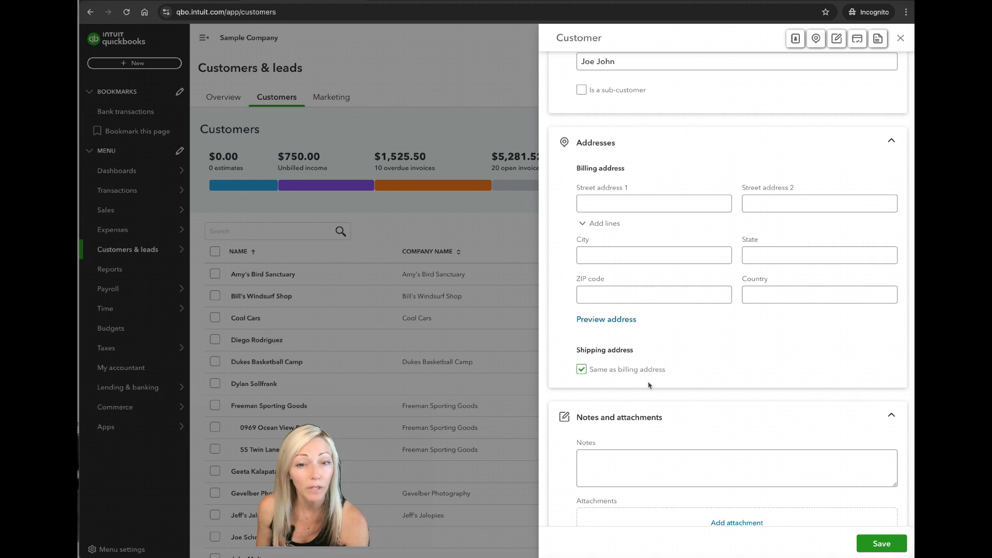
click(584, 371)
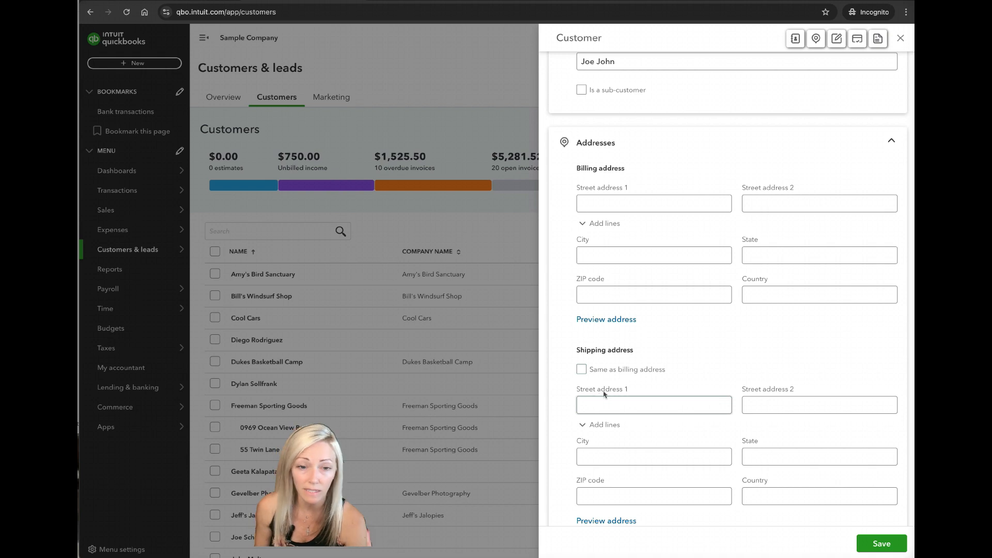
click(582, 369)
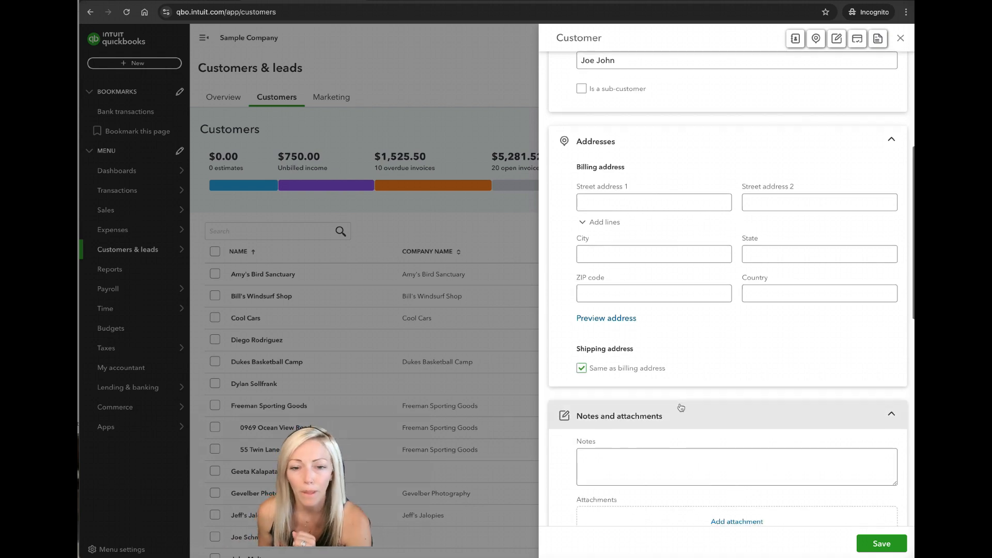
Examine the customer form's notes and attachments section and the available primary payment methods
scroll(680, 405, down, 3)
click(665, 341)
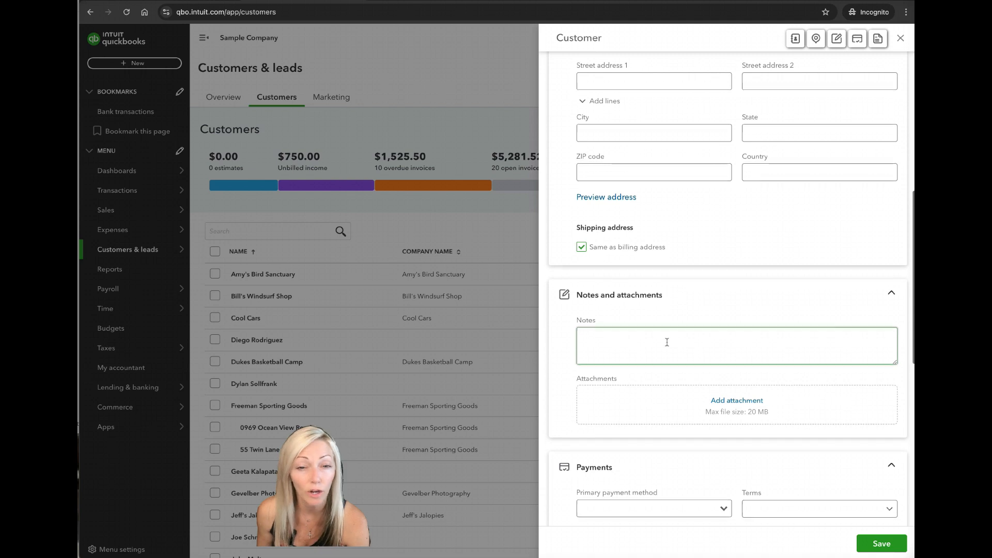
scroll(661, 330, down, 1)
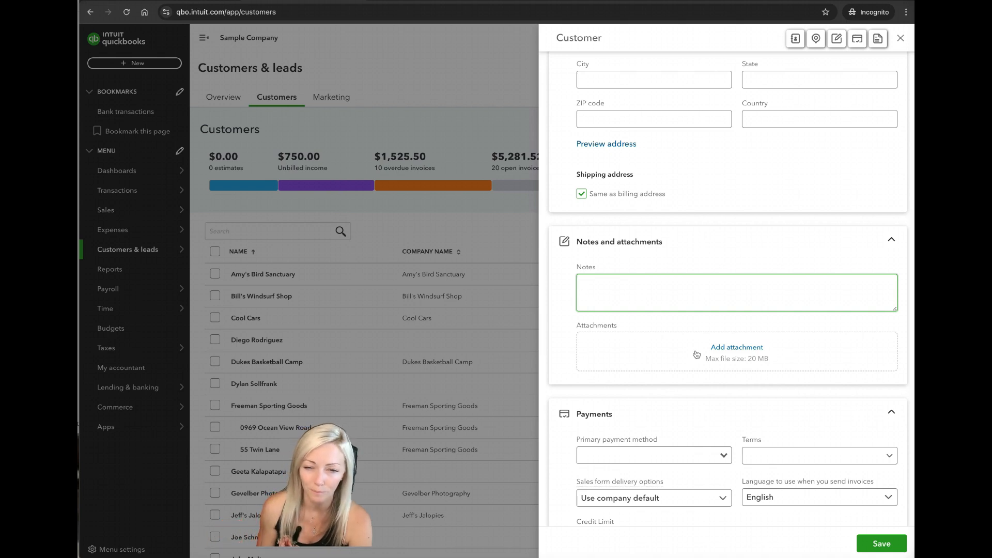
scroll(715, 336, down, 2)
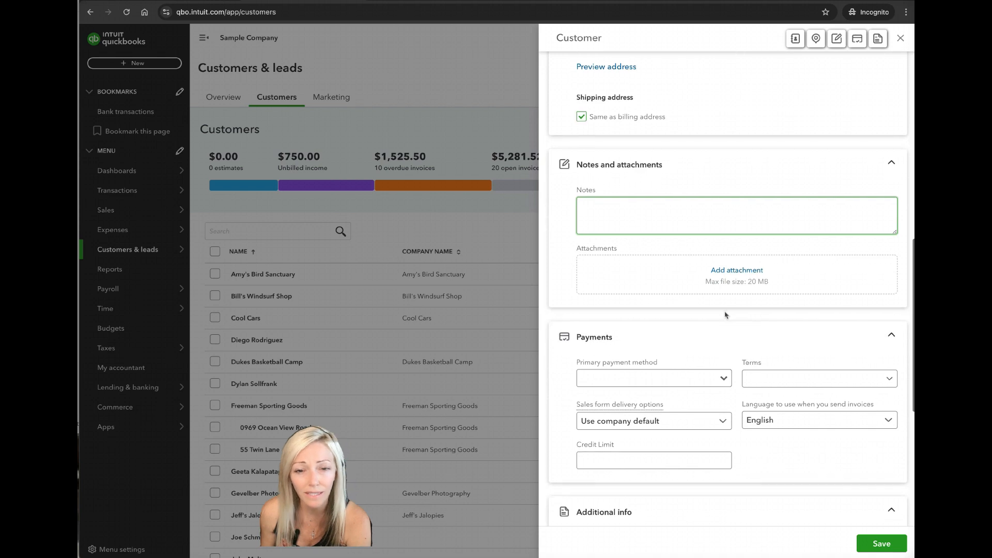
scroll(725, 313, down, 1)
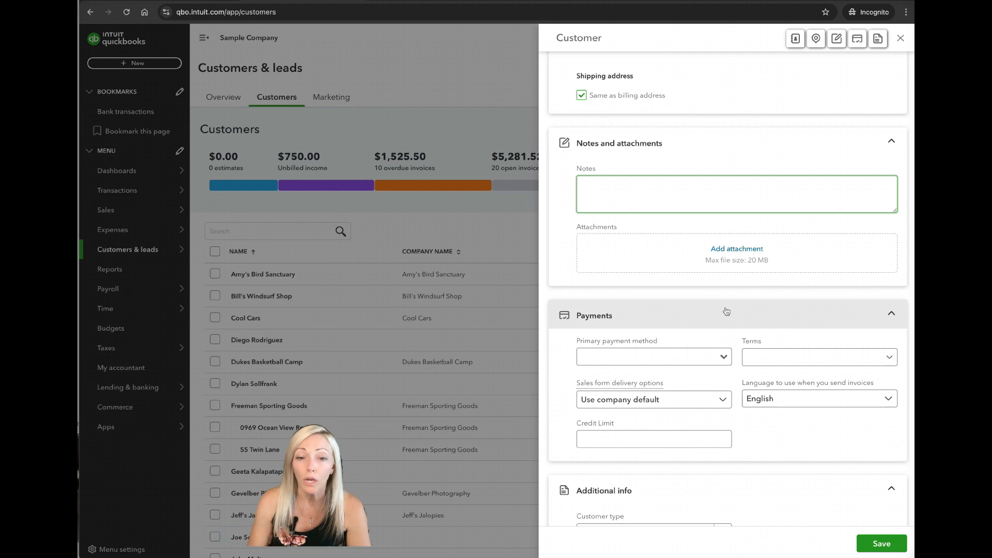
click(723, 357)
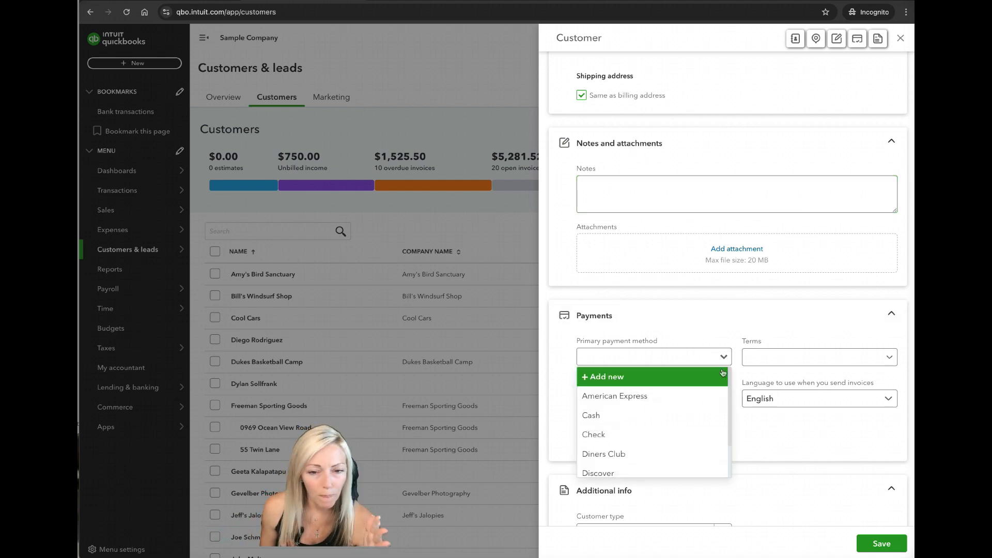
scroll(722, 400, down, 1)
scroll(722, 401, down, 3)
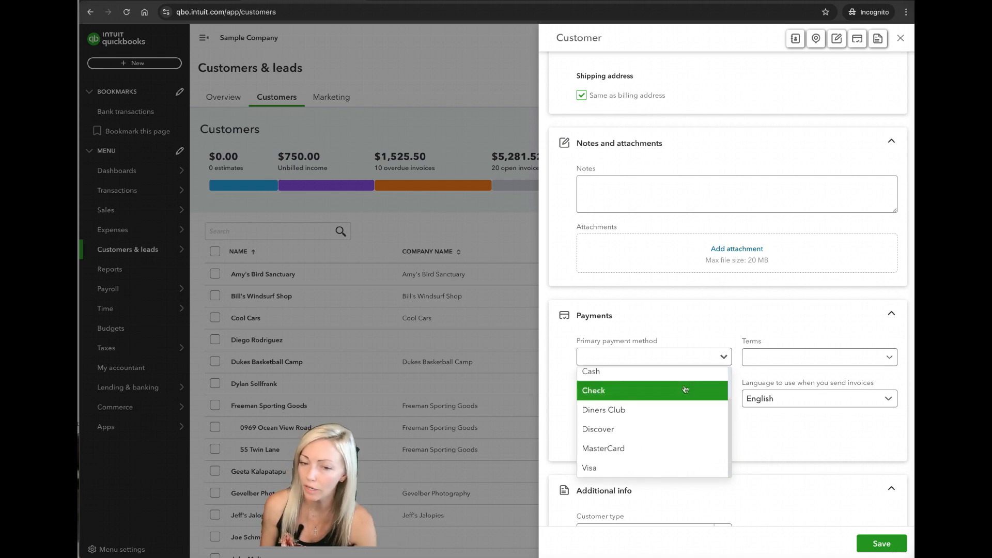
click(724, 356)
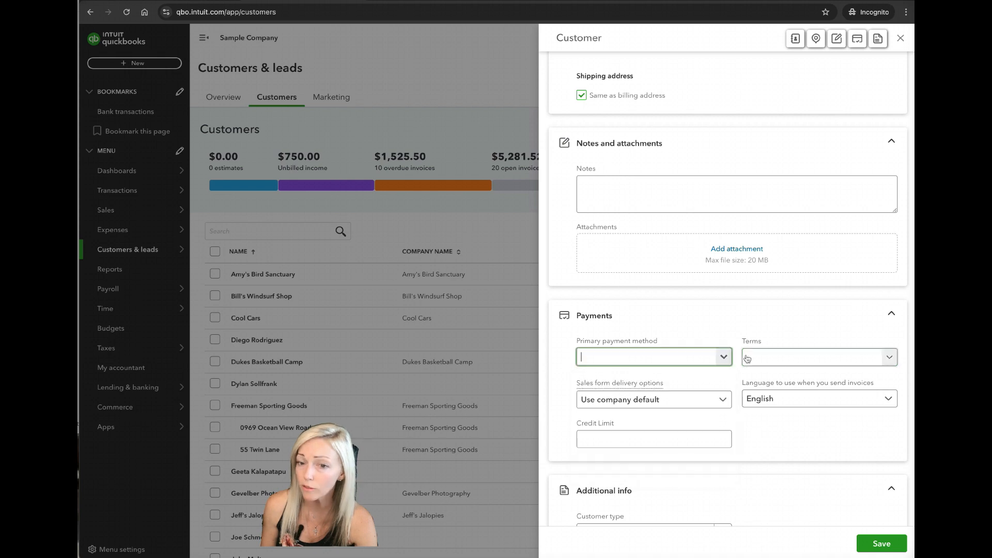
Set the payment terms to Net 30 and the credit limit to 5000, keeping the company default for sales form delivery
click(889, 357)
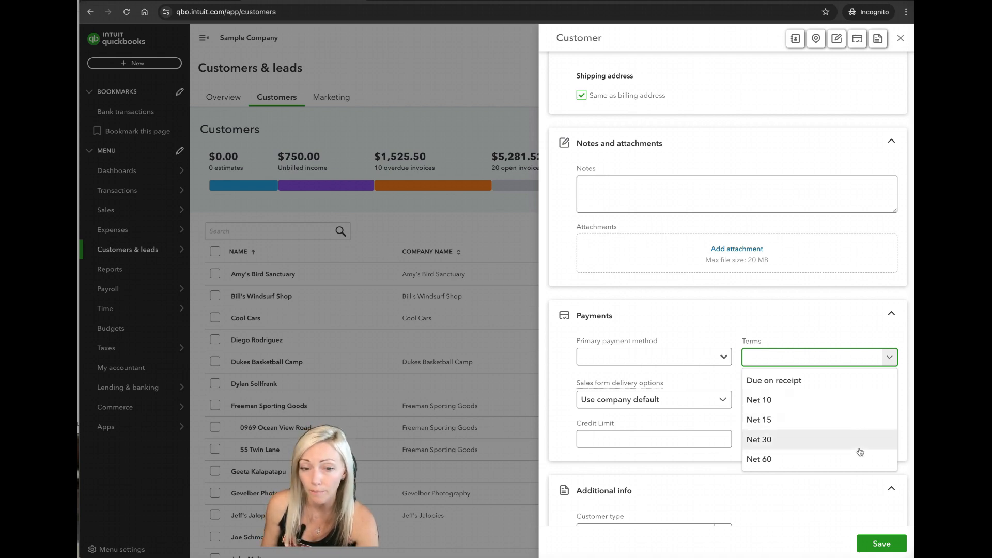
click(857, 447)
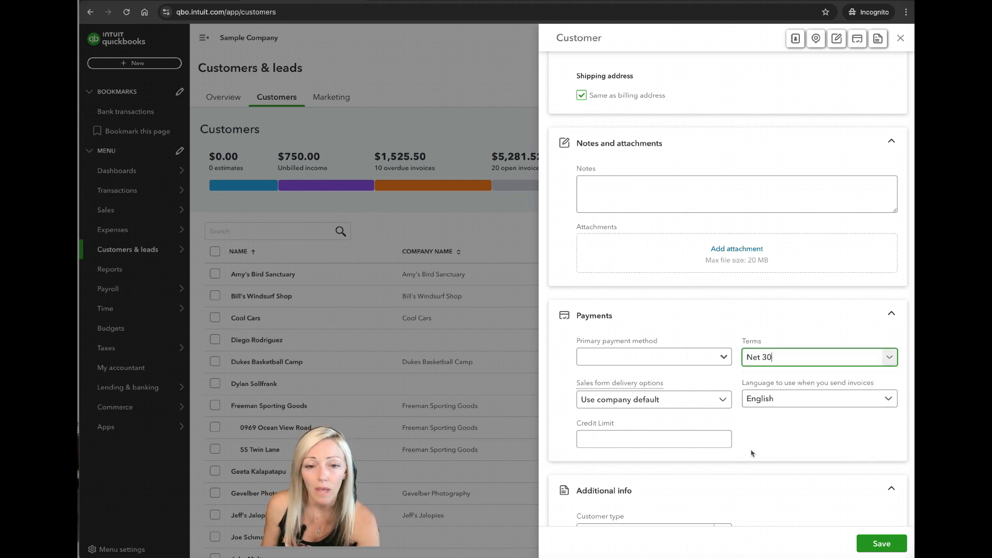
click(718, 402)
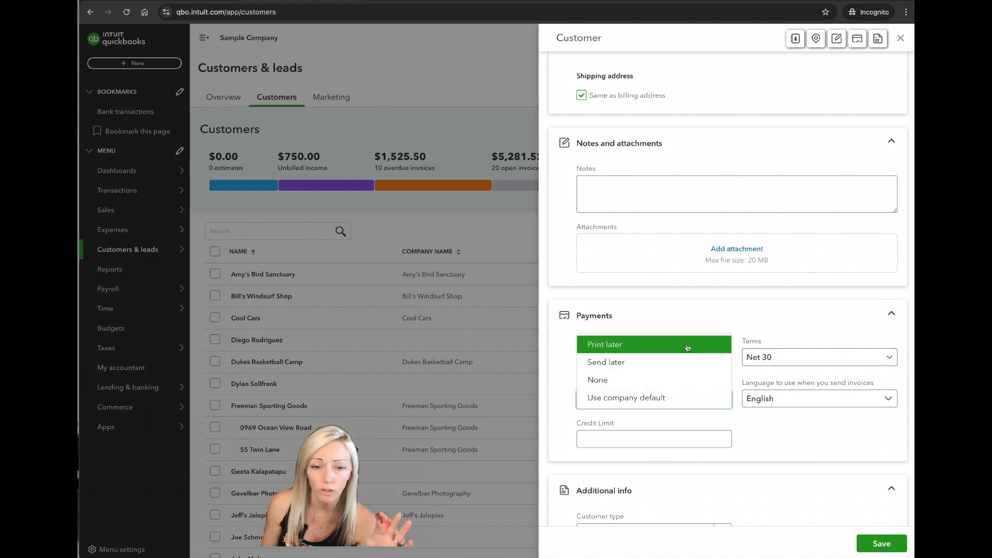
click(703, 401)
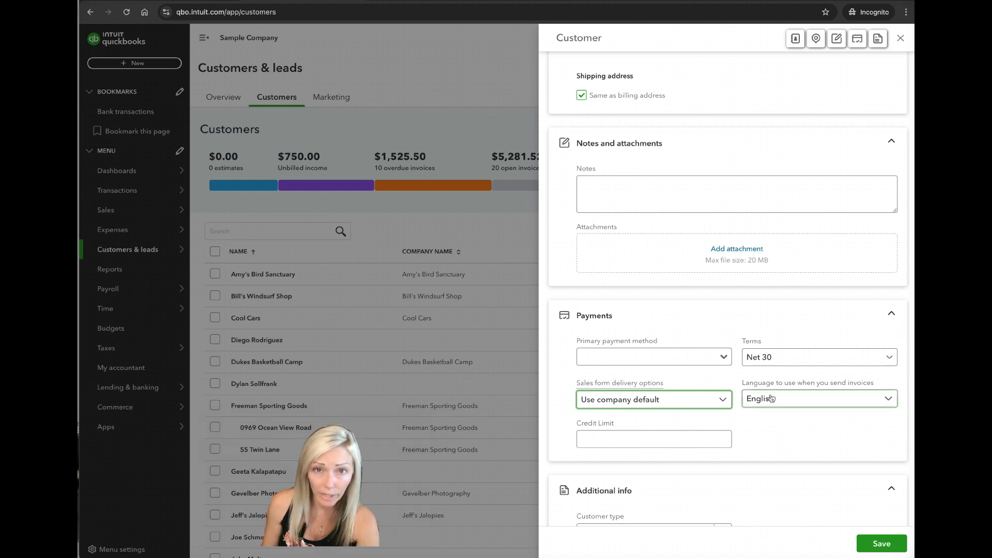
click(692, 442)
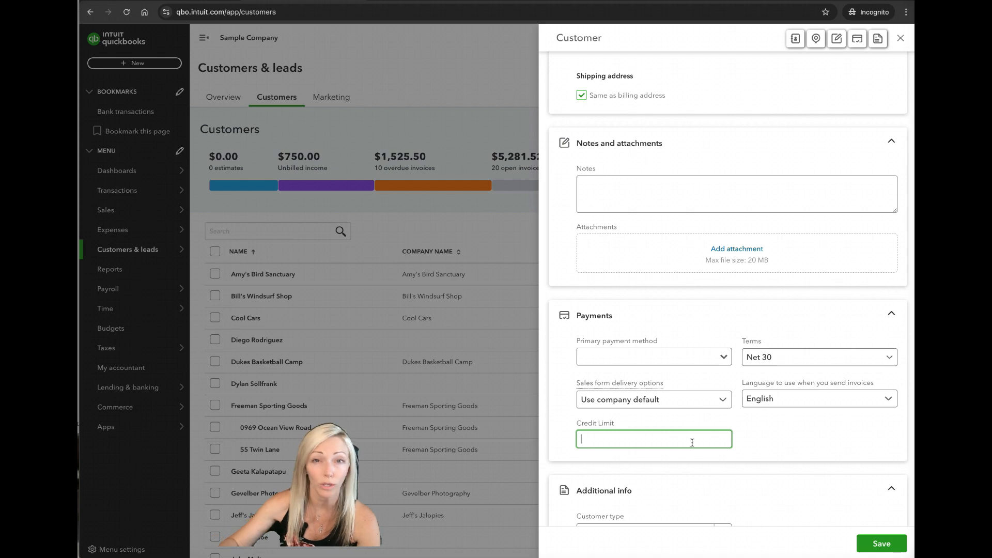
text(5000)
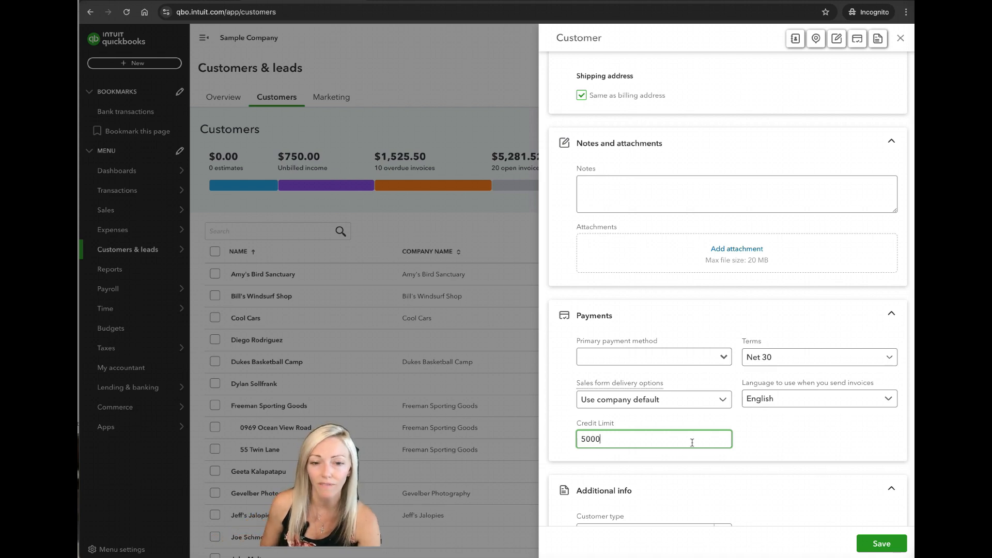
Review the customer form's additional info section and check the customer type choices without assigning one
key(Tab)
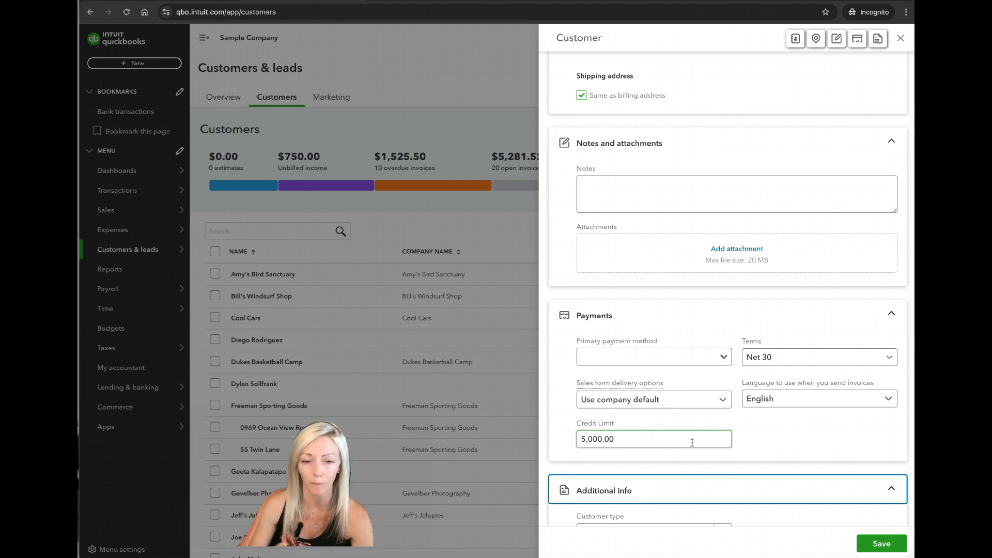
click(704, 453)
scroll(705, 336, down, 3)
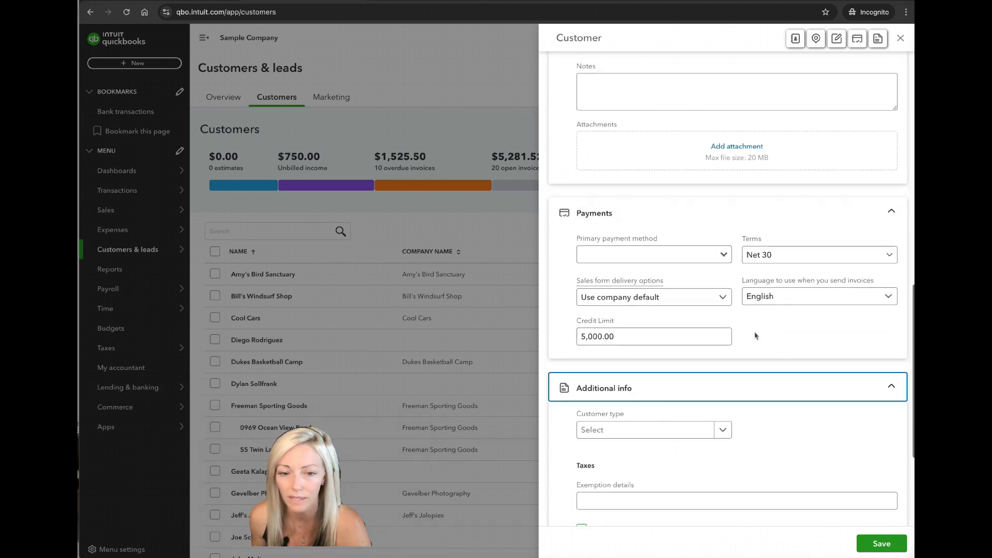
scroll(755, 335, down, 3)
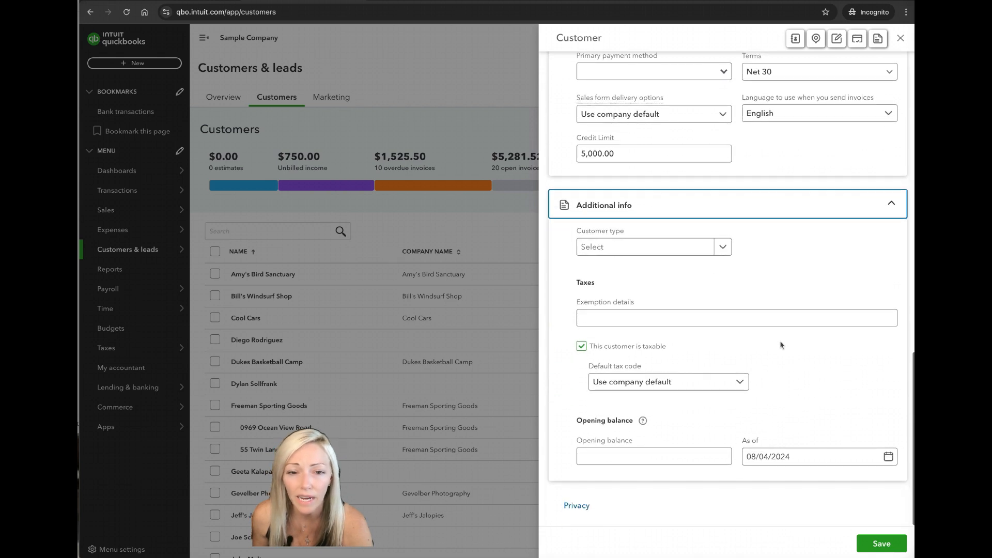
click(722, 248)
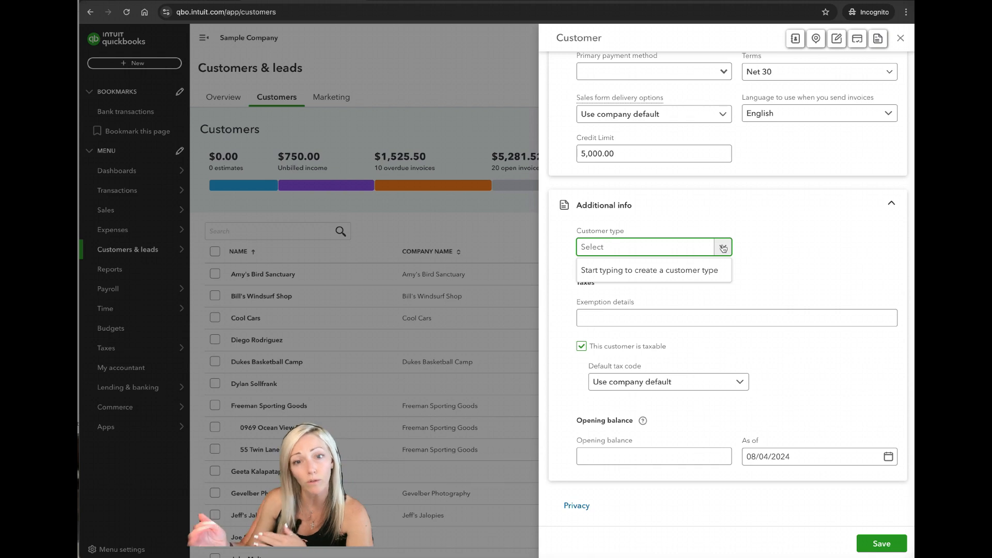
click(850, 257)
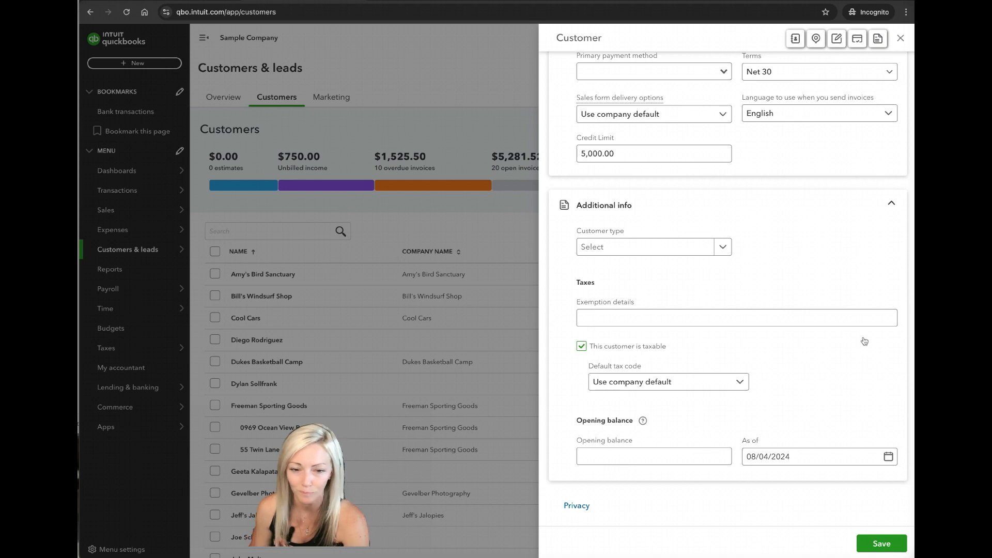
Save the new customer record with the opening balance left blank and its as-of date kept
click(804, 462)
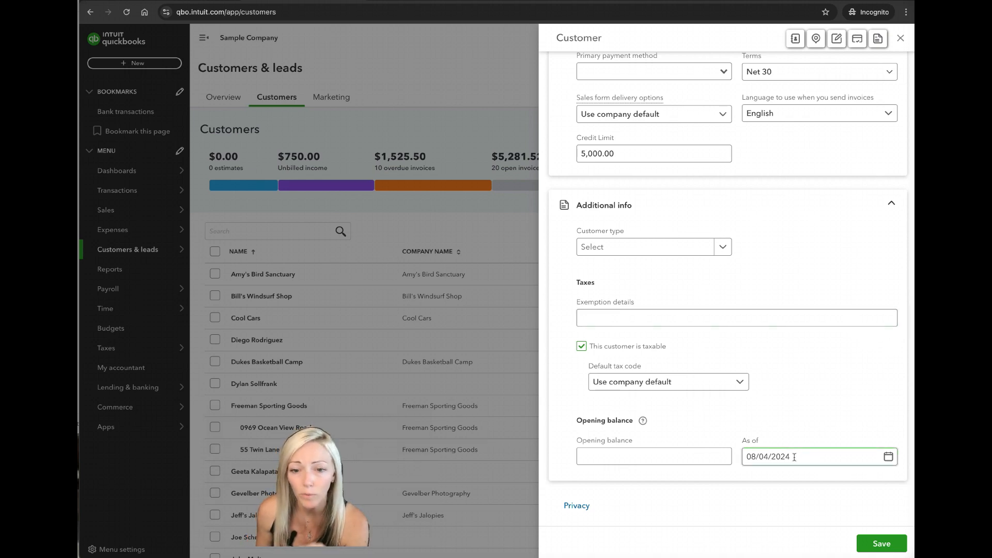
click(721, 456)
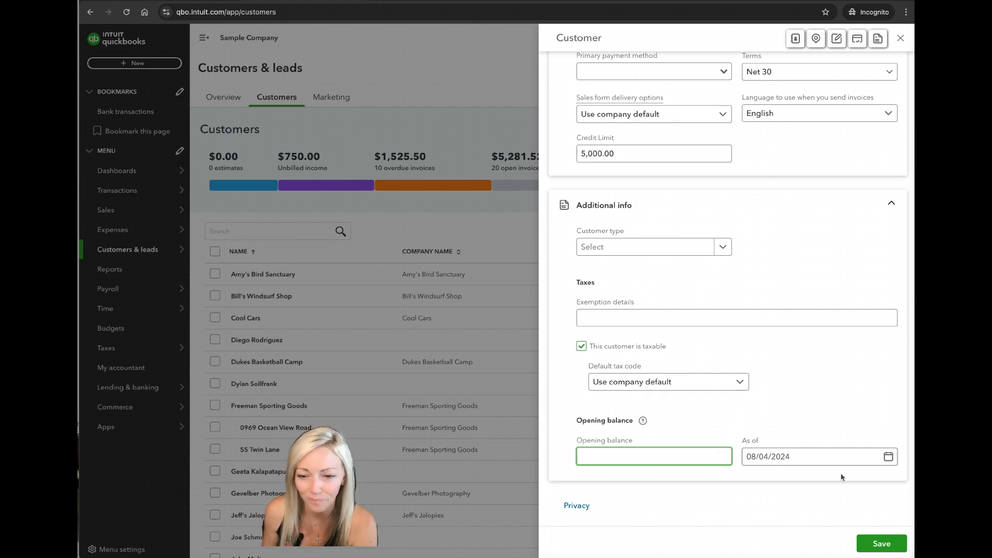
click(881, 544)
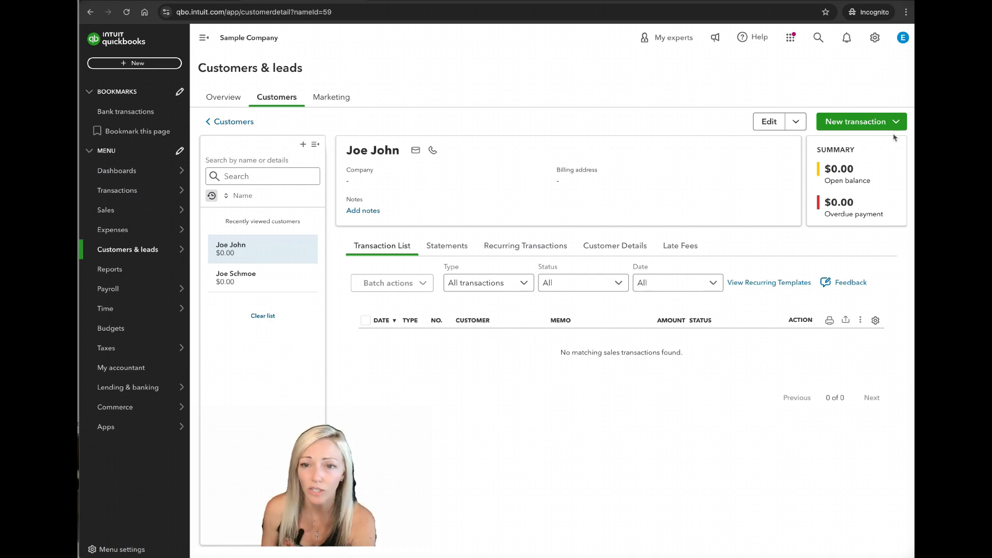
View the transaction types available for the new customer, and open the customer's record for editing to review its details
click(896, 122)
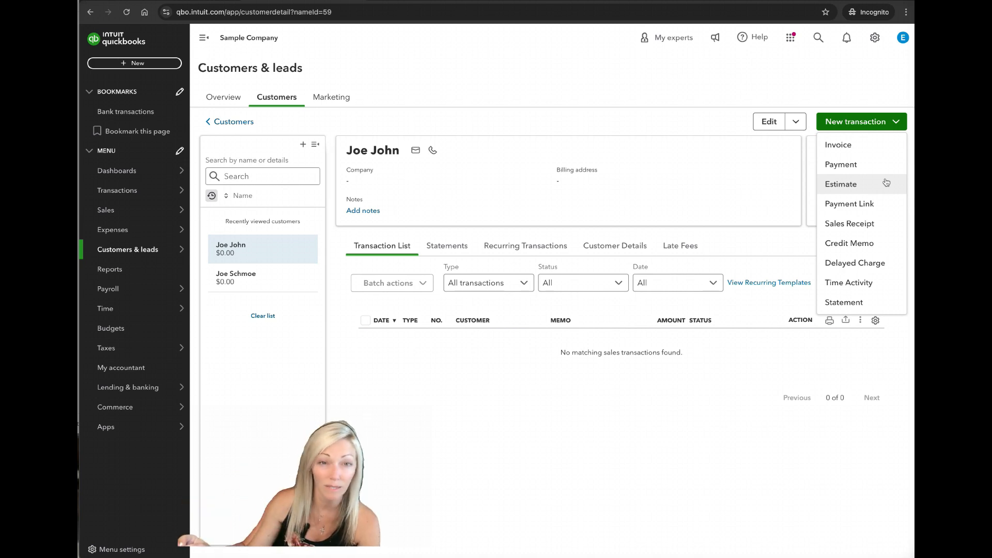
click(756, 122)
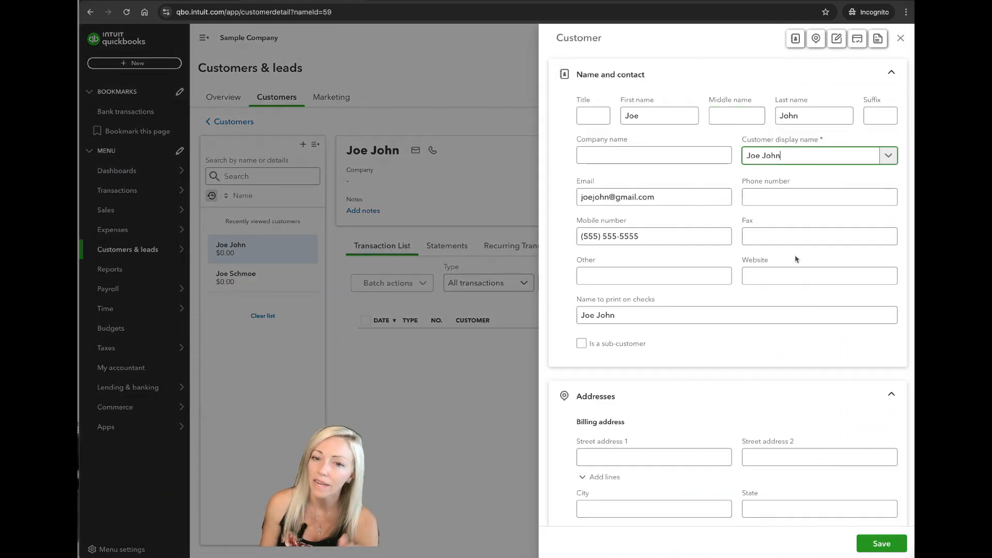
scroll(832, 306, down, 2)
scroll(839, 313, down, 2)
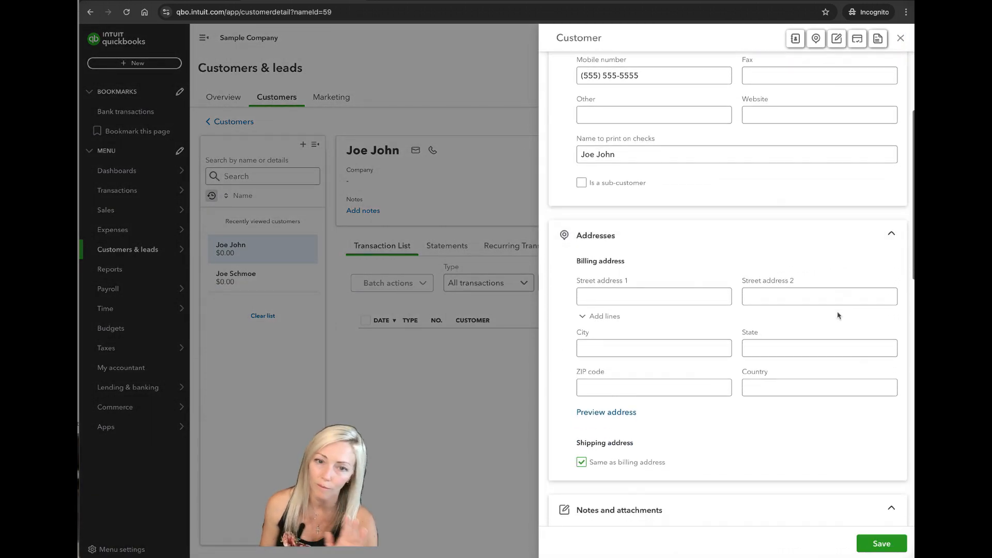